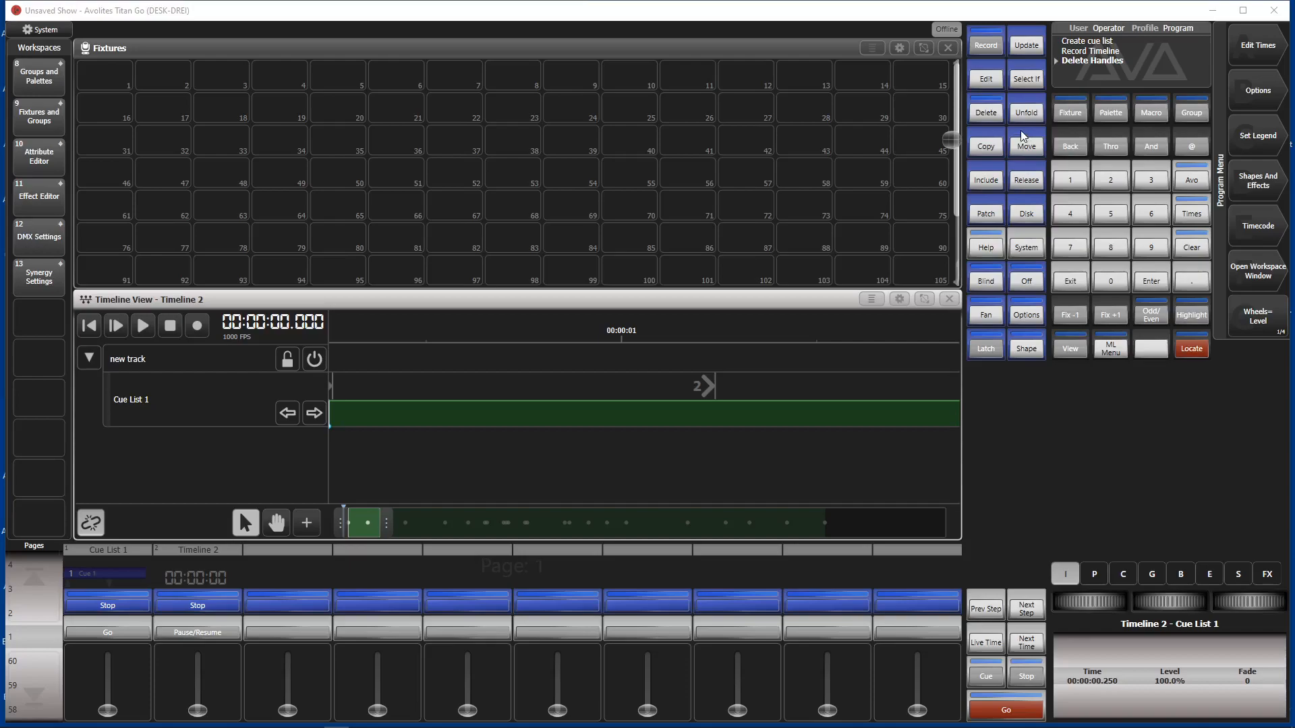
Step: Start a new show, keeping the name Unsaved Show and discarding the existing show's content
click(1026, 215)
click(1256, 51)
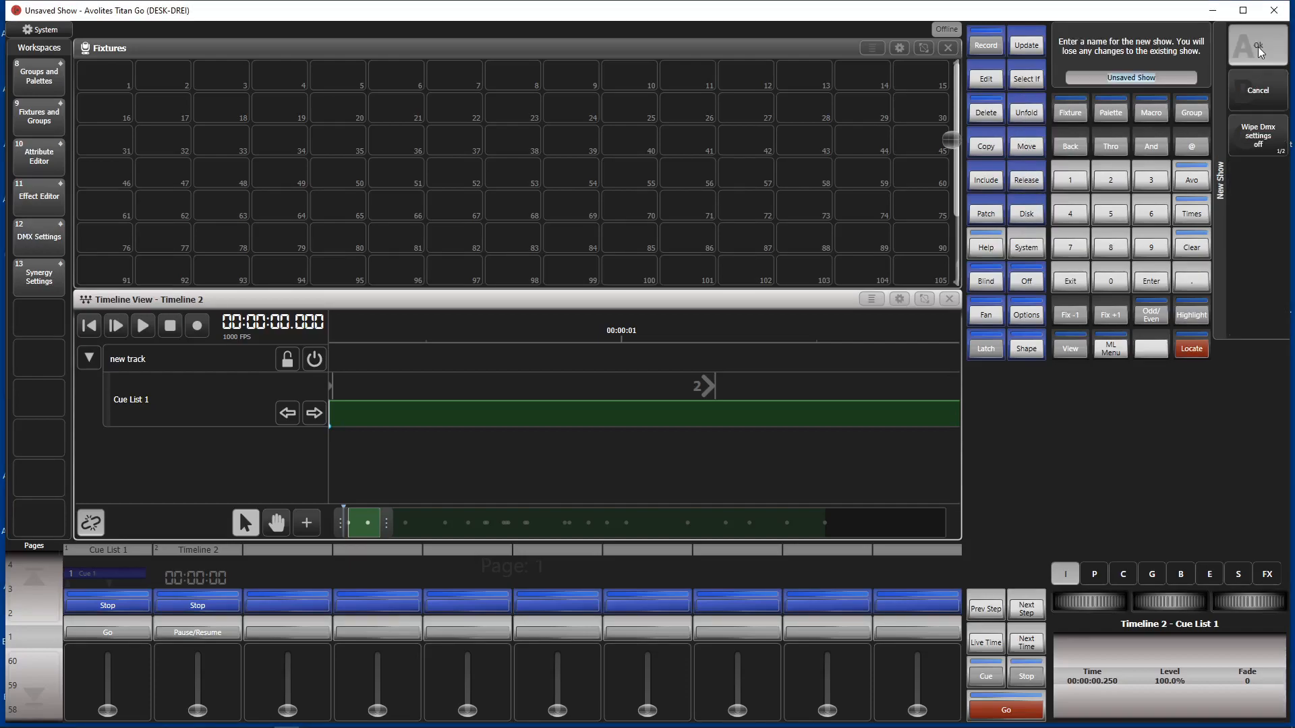
click(1257, 47)
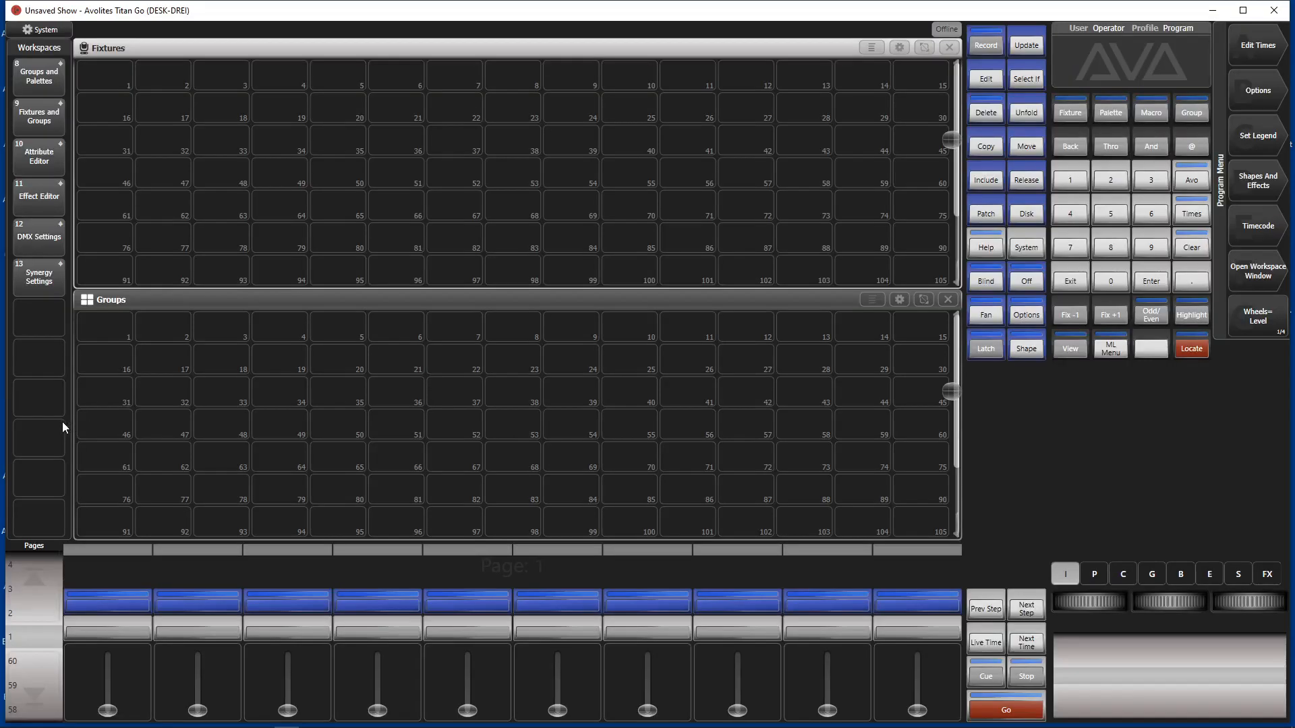
Step: Create an empty cue list on the first playback handle without recording any cue
click(985, 44)
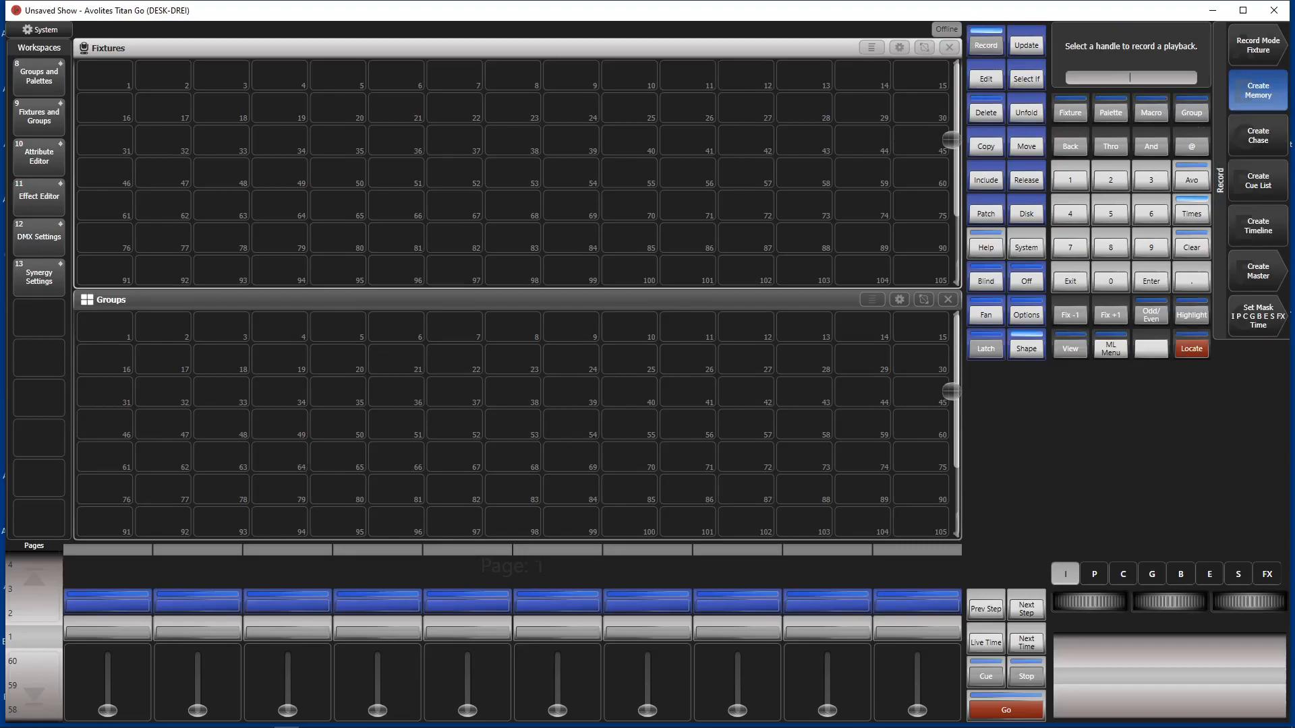
click(1263, 186)
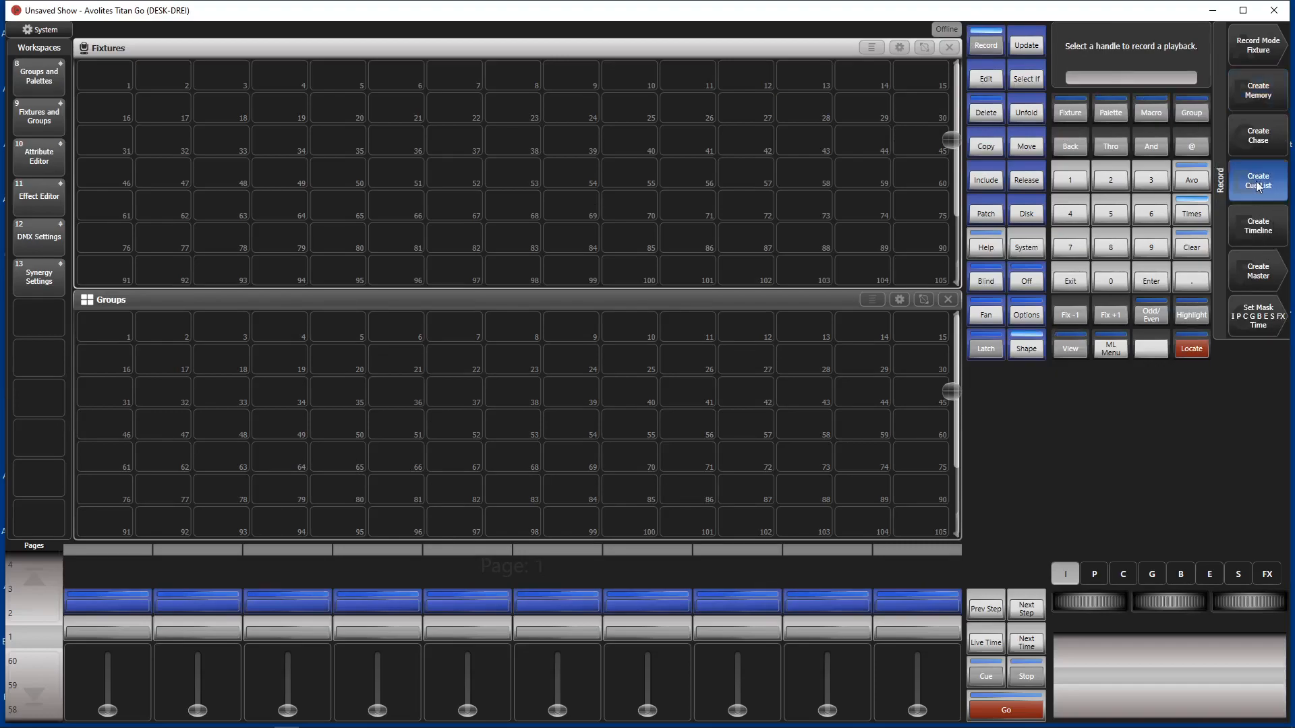
click(74, 595)
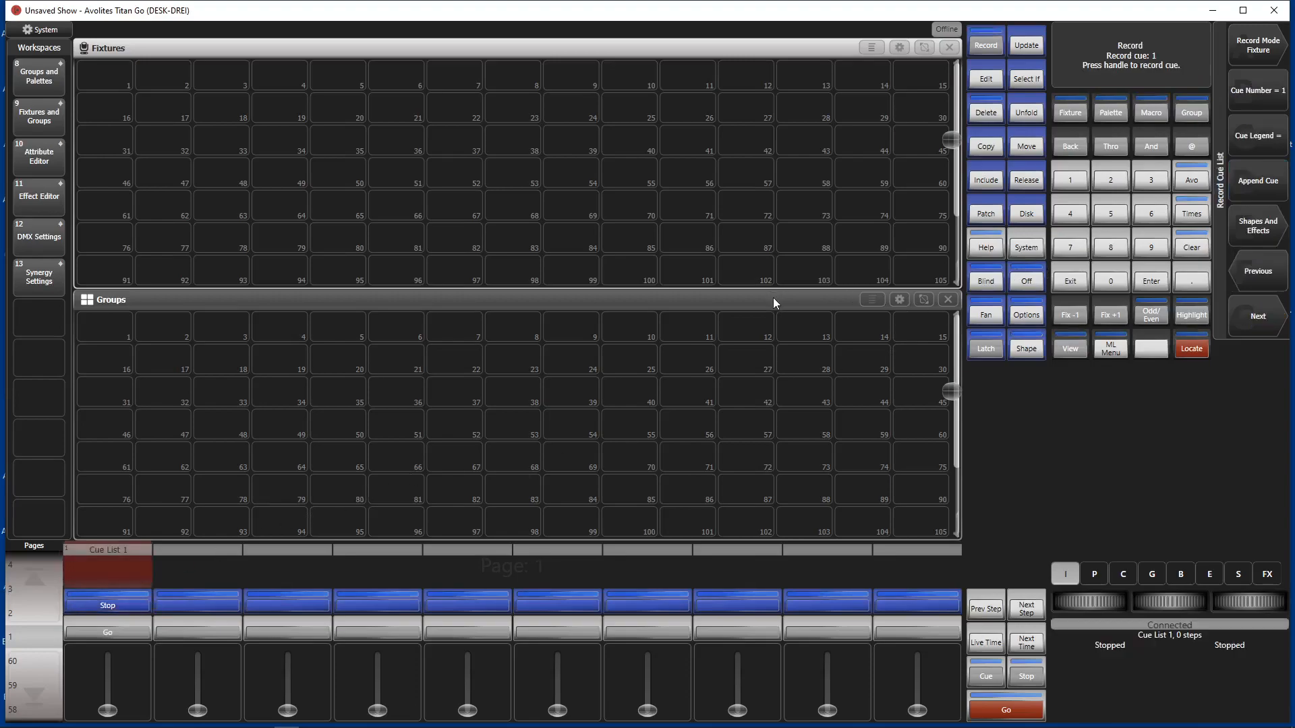
click(1079, 283)
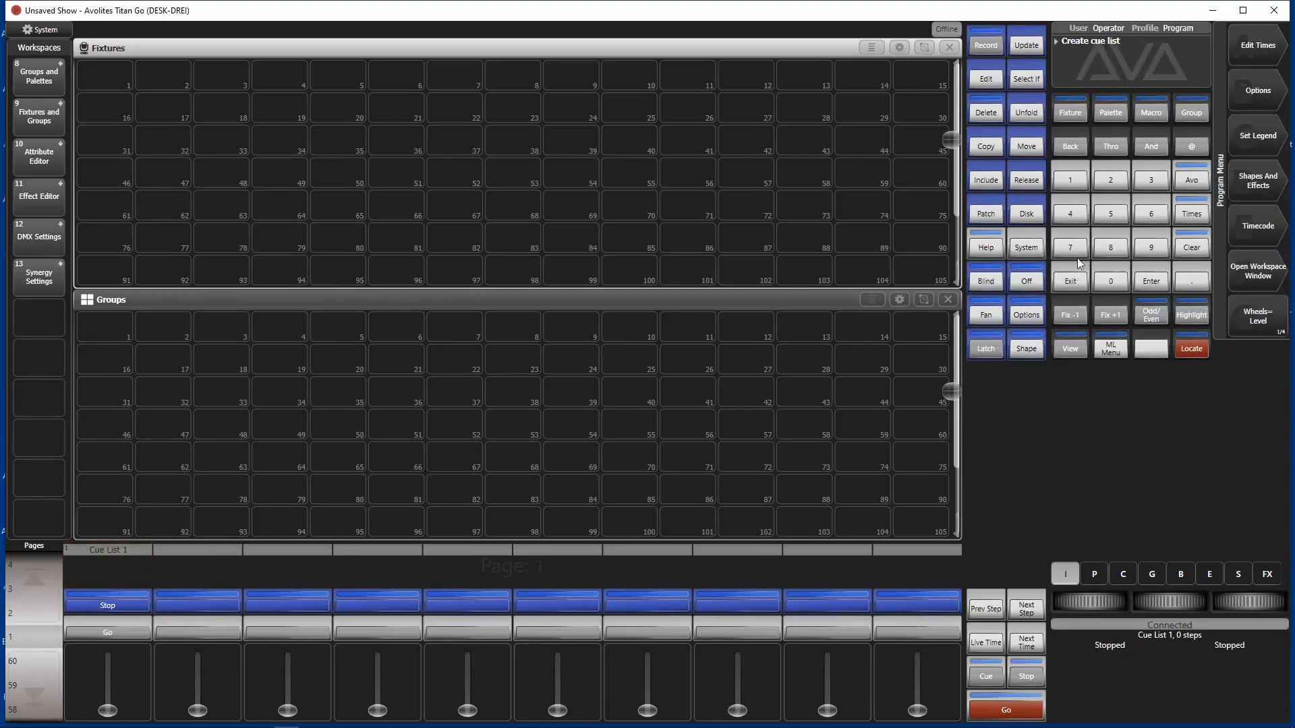
Step: Create a timeline on the third playback handle
click(981, 45)
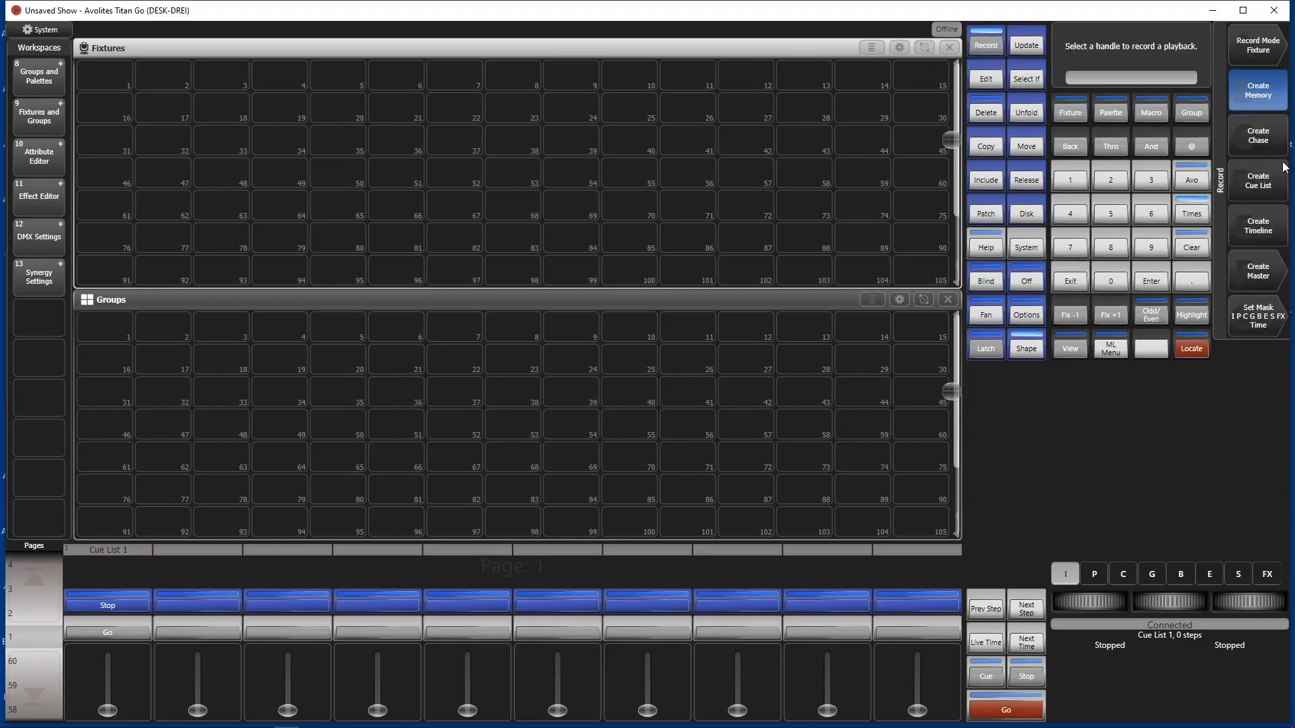
click(1274, 226)
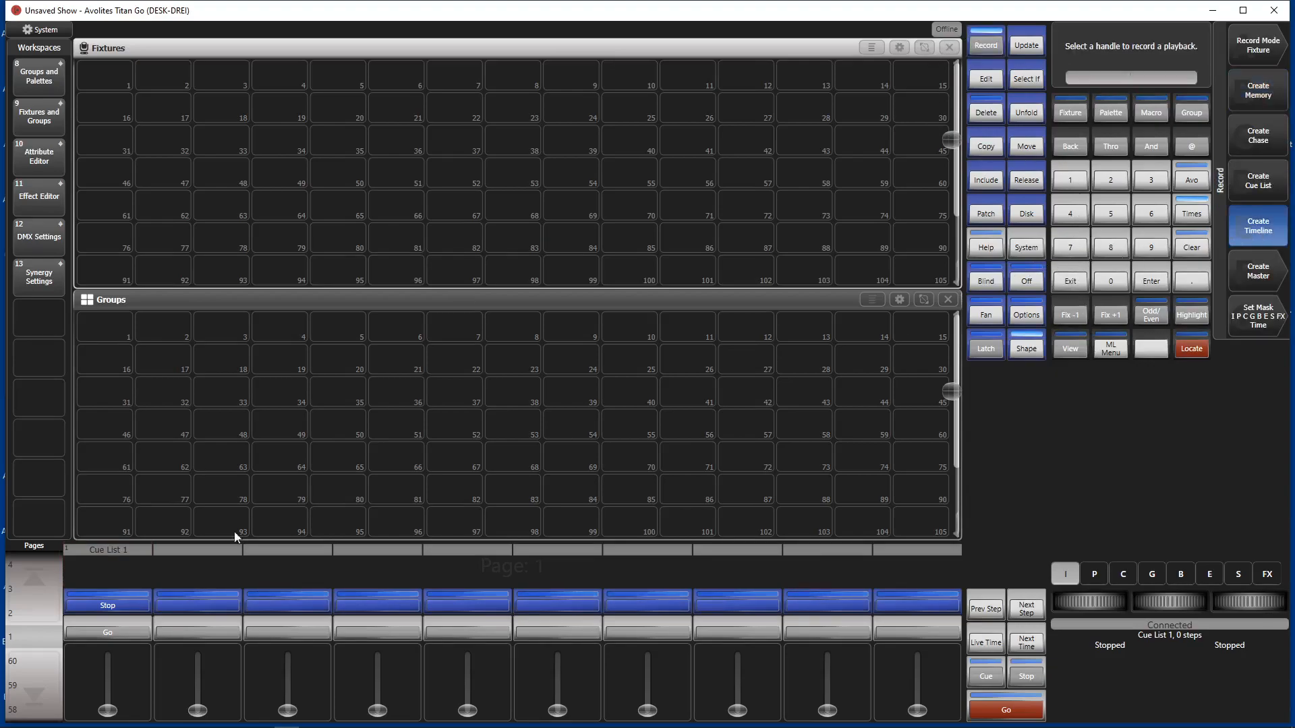
click(271, 600)
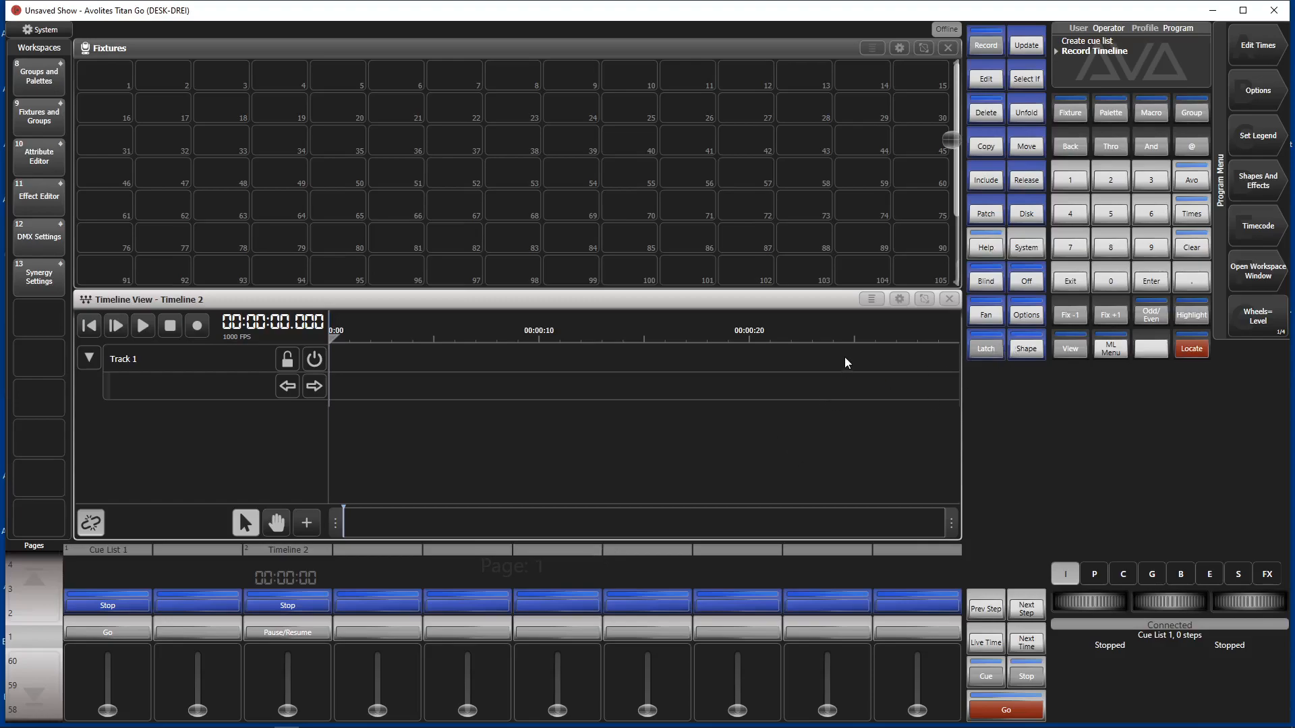
Step: Switch to the ReaperReader2 folder, open index.htm in the browser, and take its window out of full-screen size
key(alt+Tab)
key(alt+Tab)
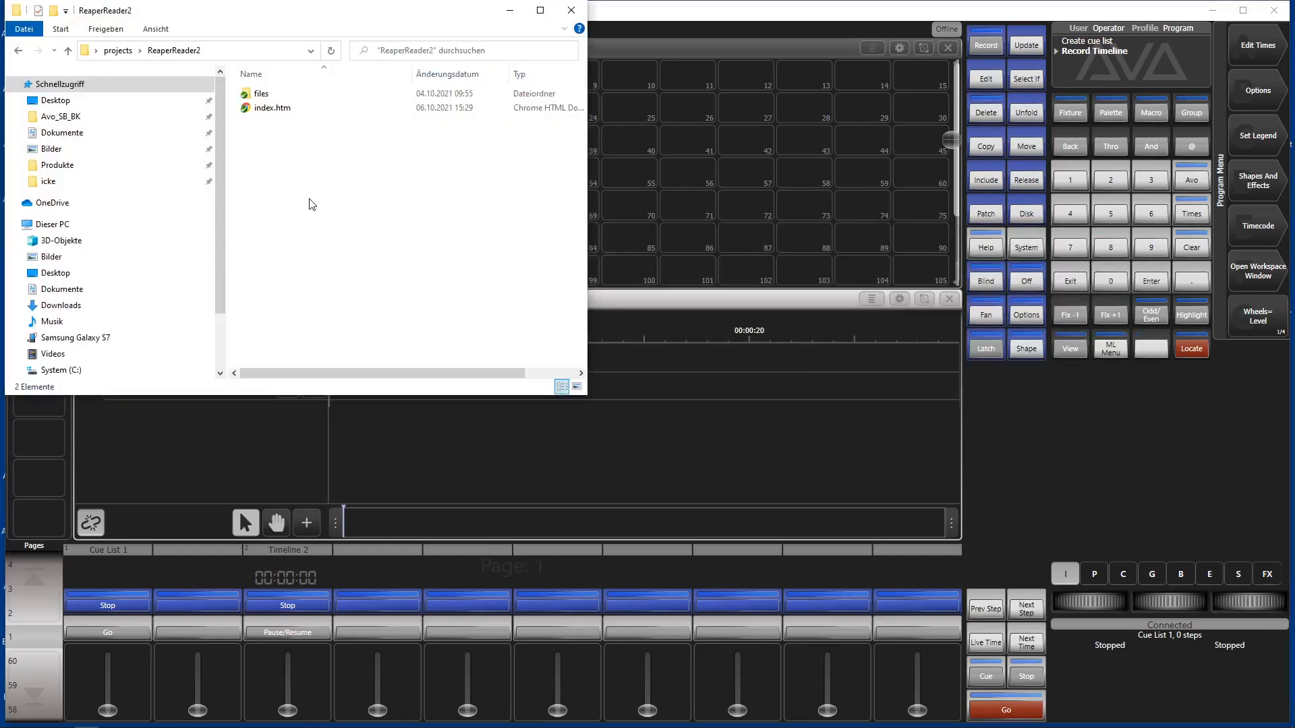
double_click(263, 109)
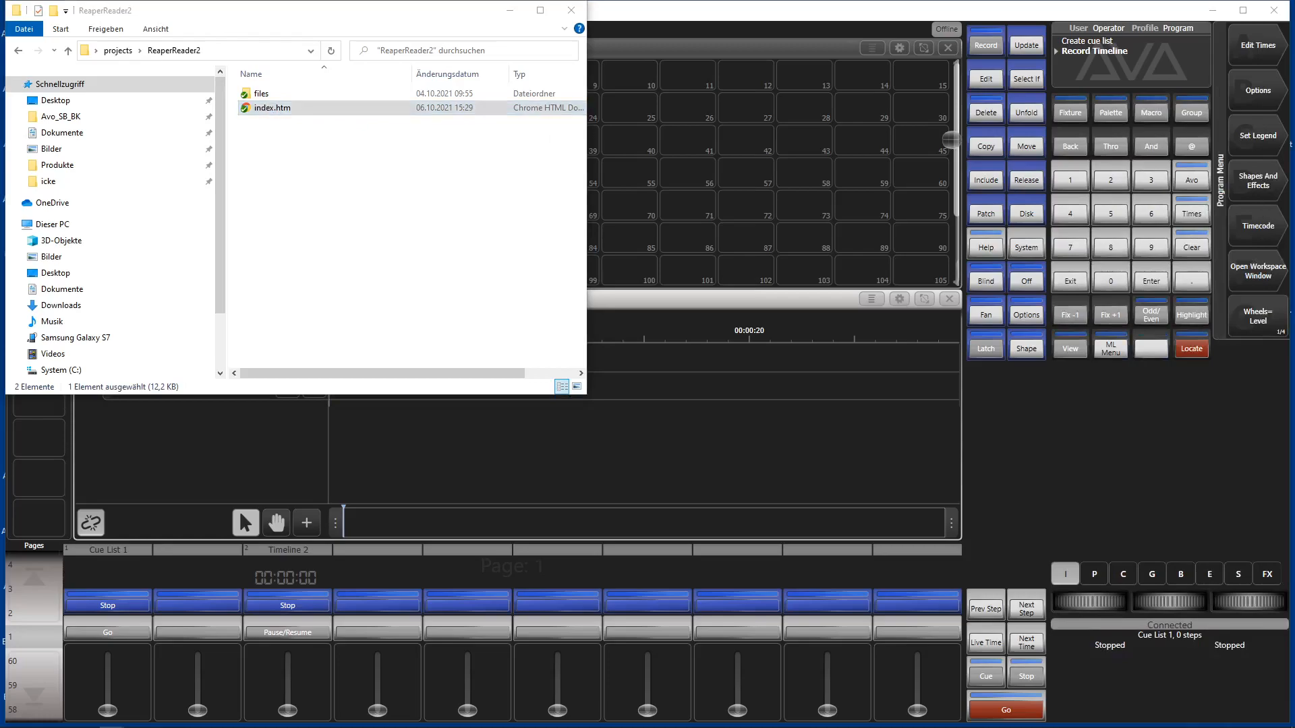
drag(1294, 64, 1041, 51)
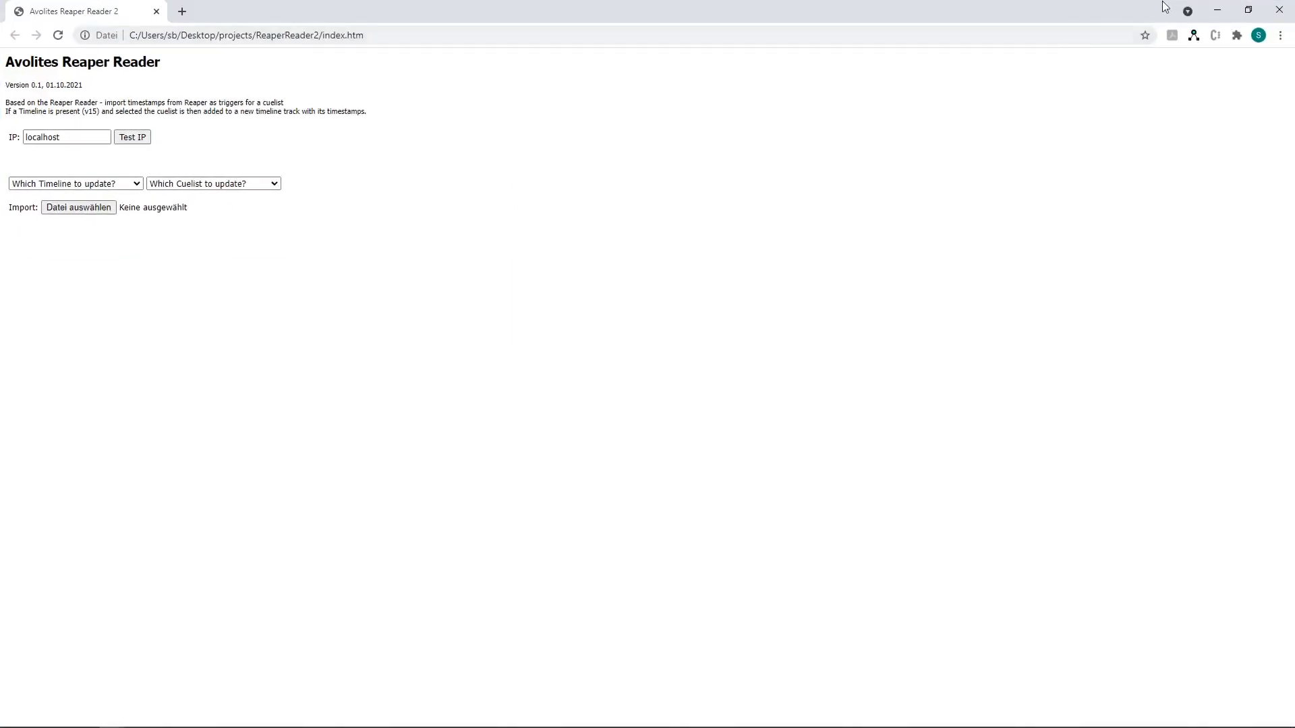
double_click(1022, 7)
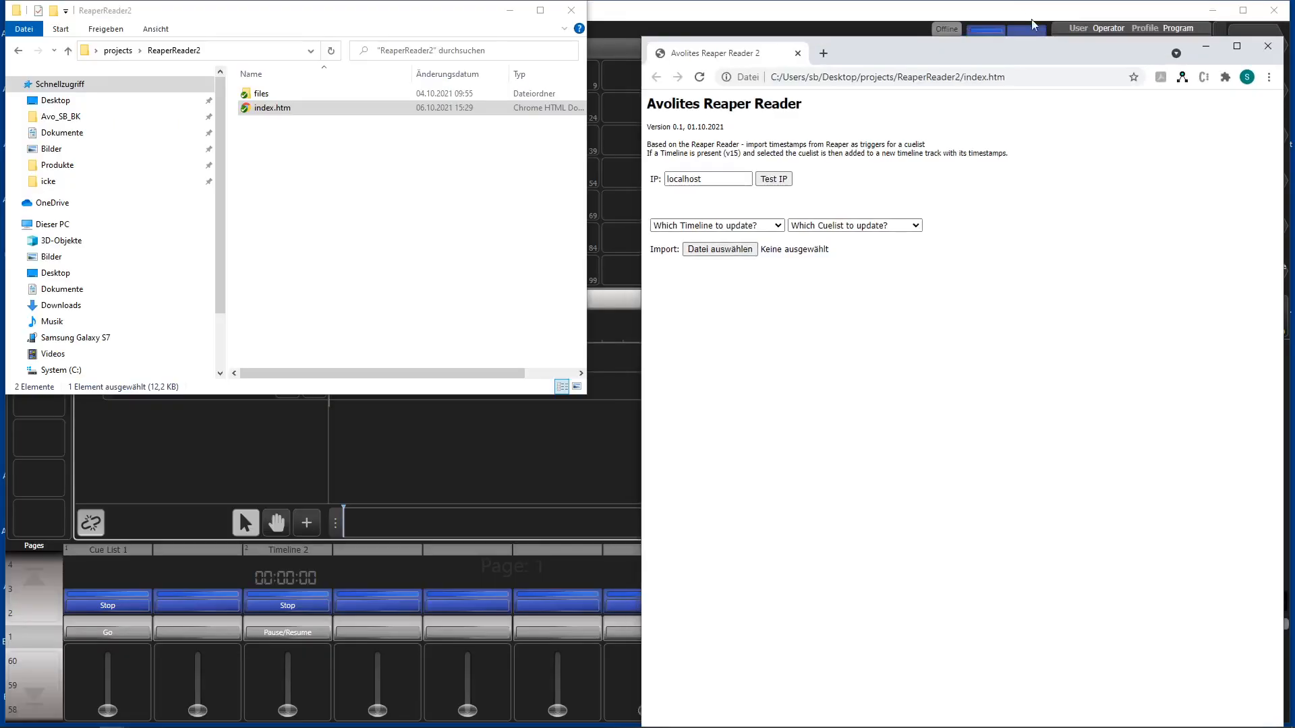
Step: Arrange the Titan Go and Avolites Reaper Reader windows side by side, and close the Undo History window
click(1099, 39)
click(1099, 40)
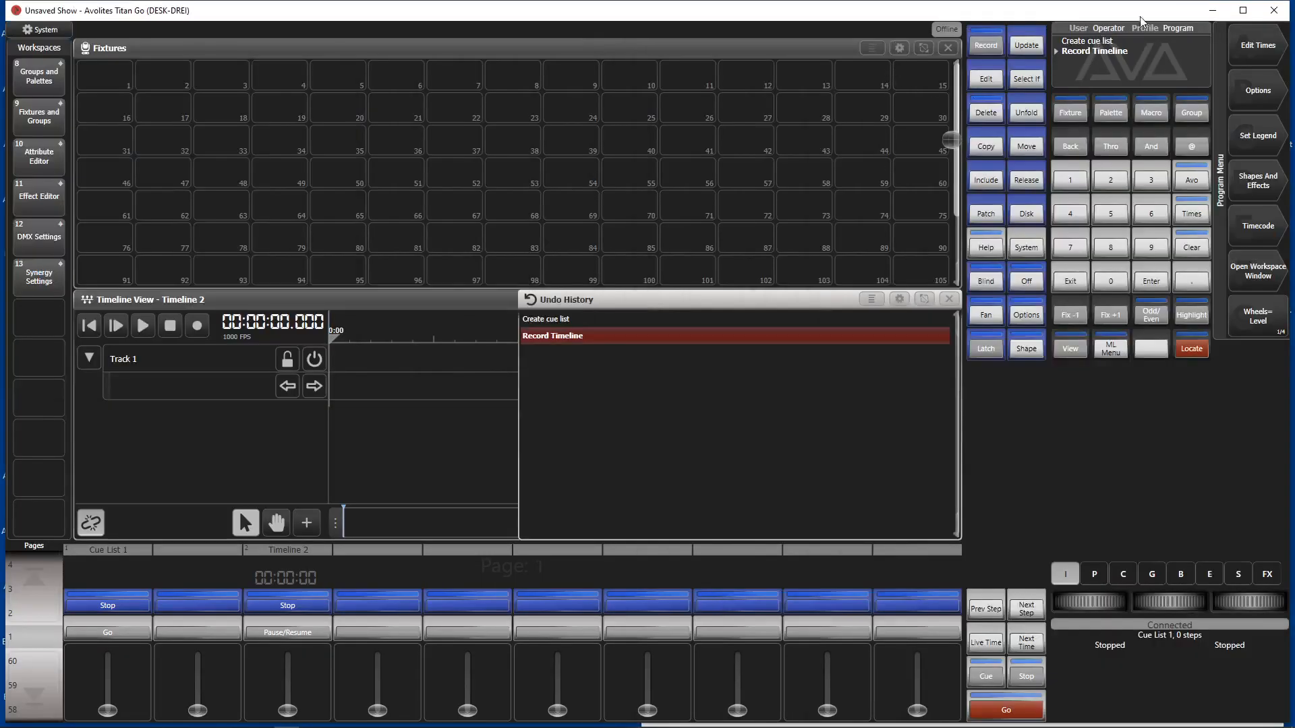
key(alt+Tab)
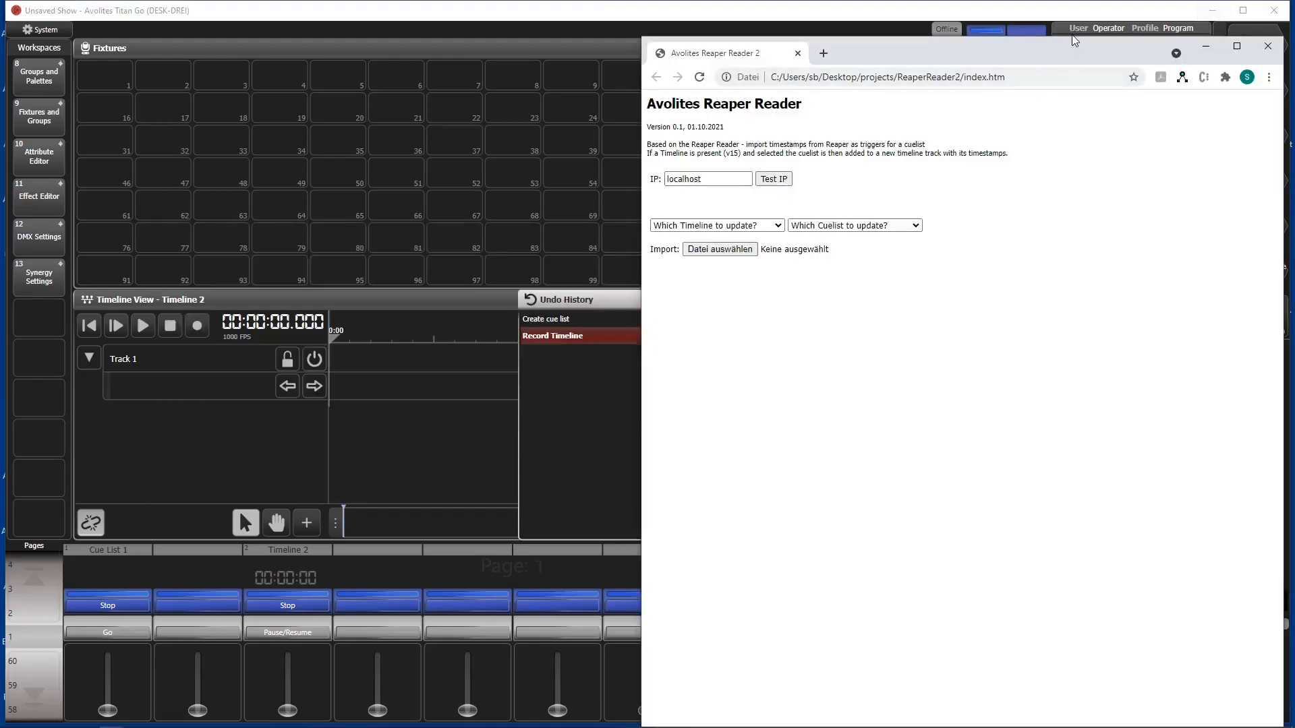
drag(1071, 40, 1071, 243)
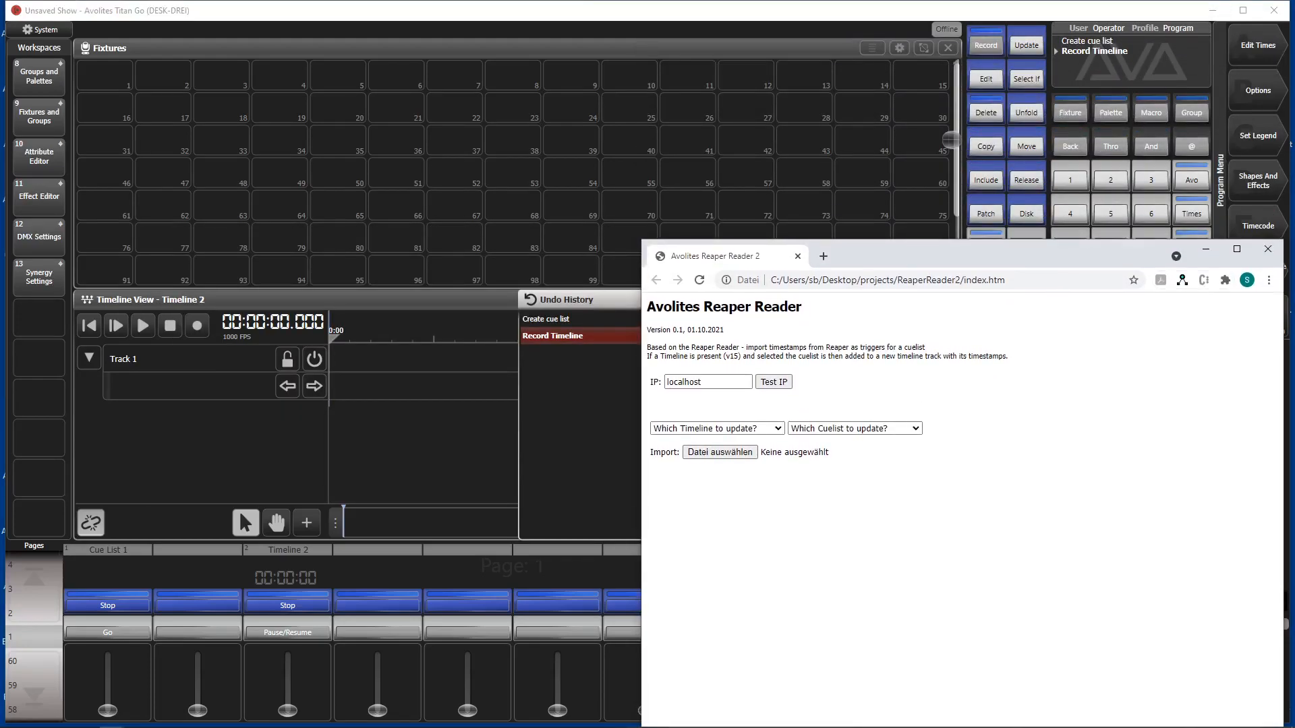
drag(1281, 379, 1068, 379)
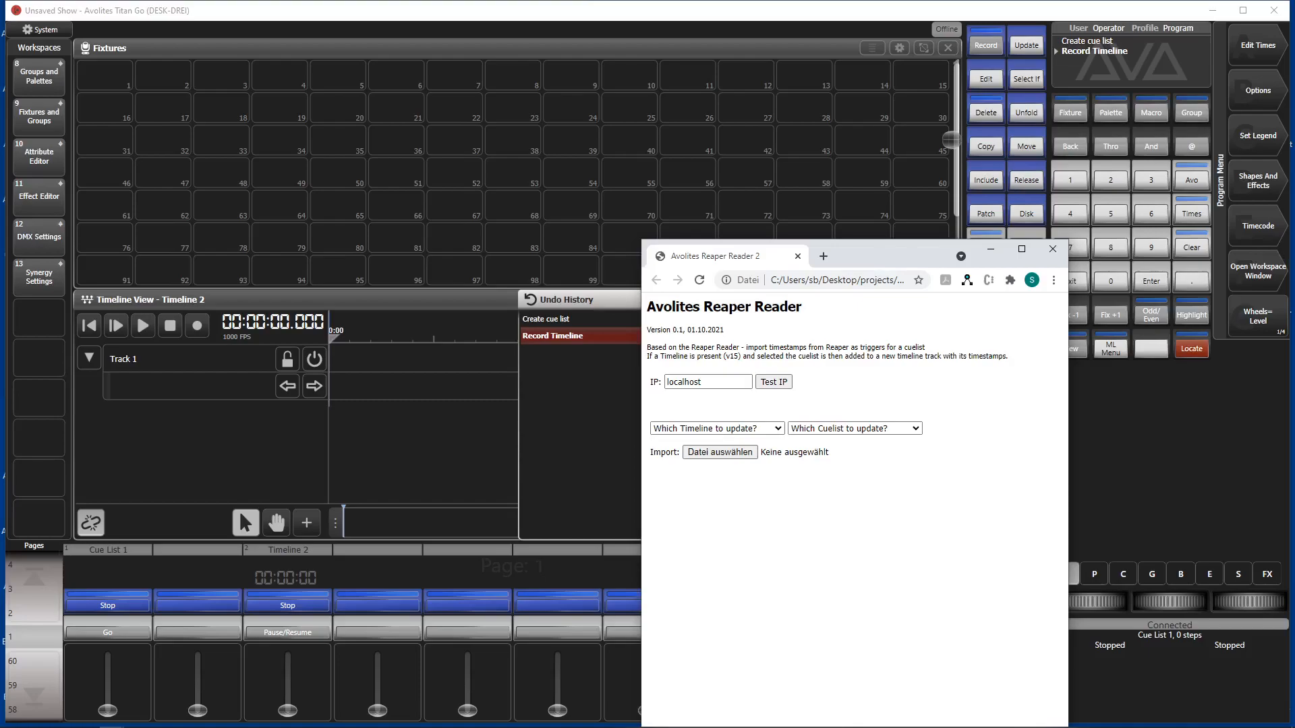
drag(1290, 268, 801, 278)
drag(894, 263, 1071, 27)
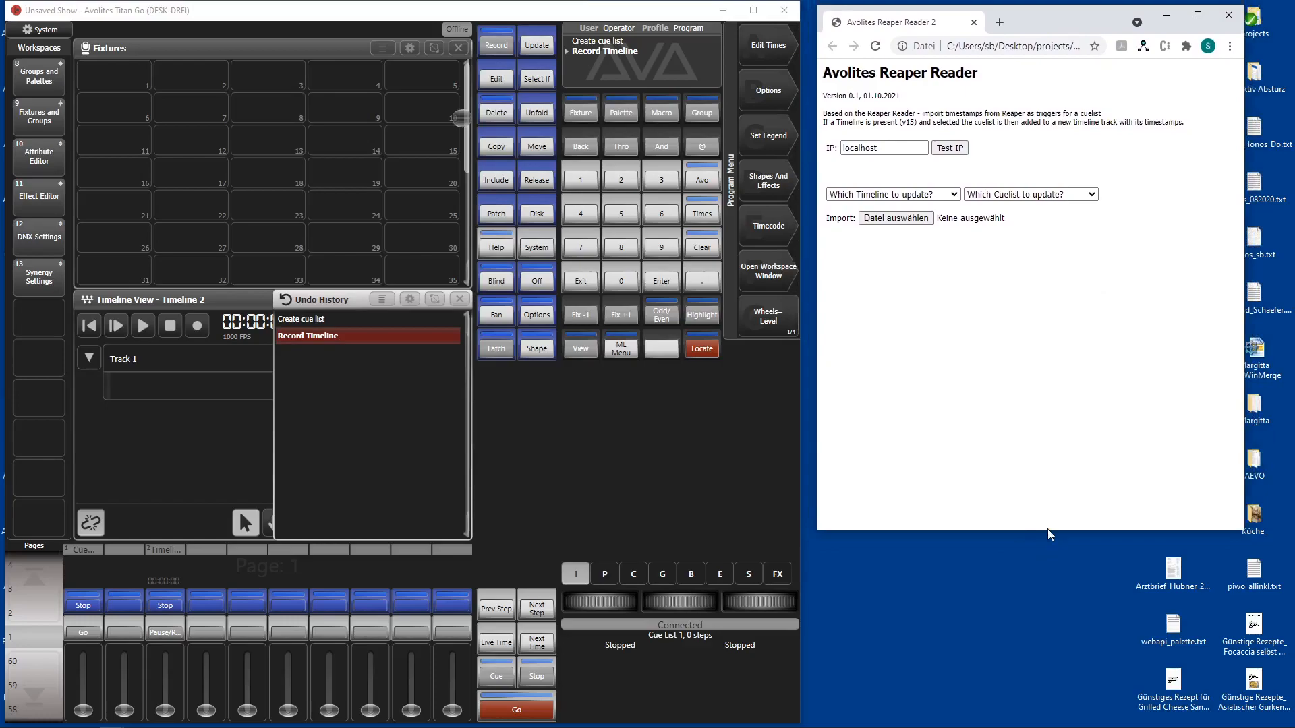
drag(1047, 530, 1070, 709)
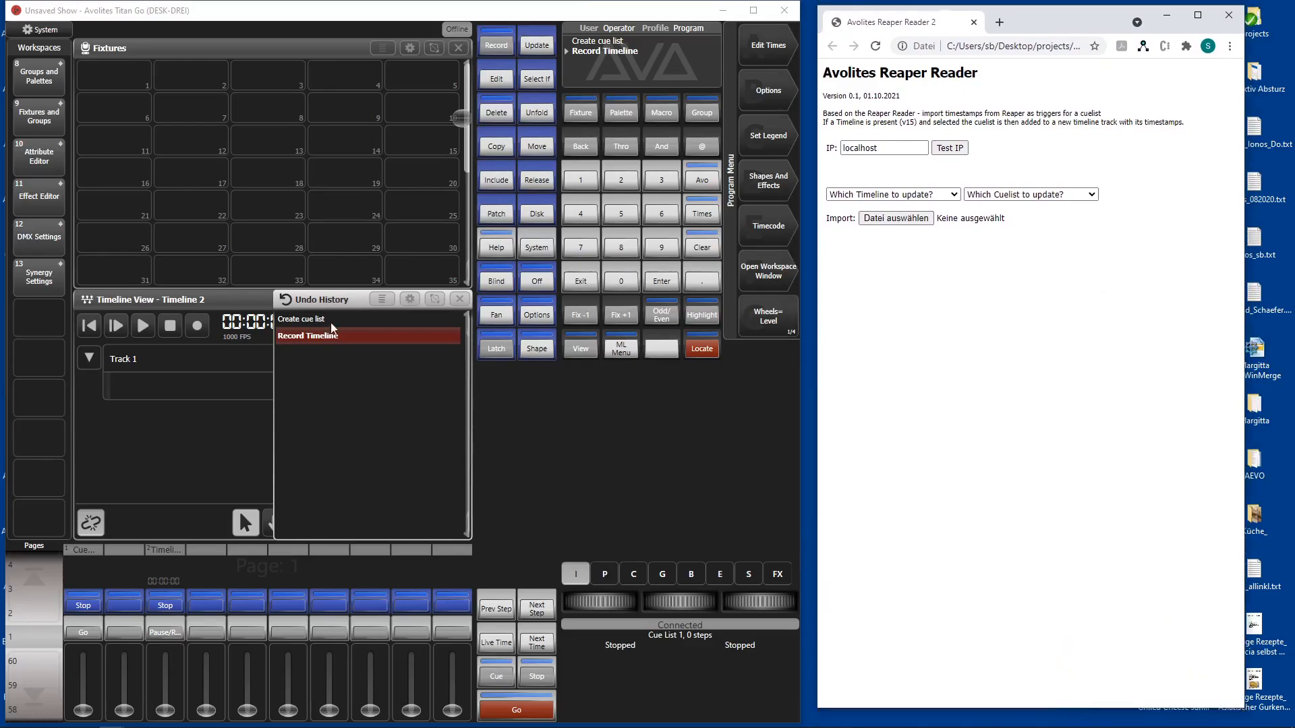
click(459, 299)
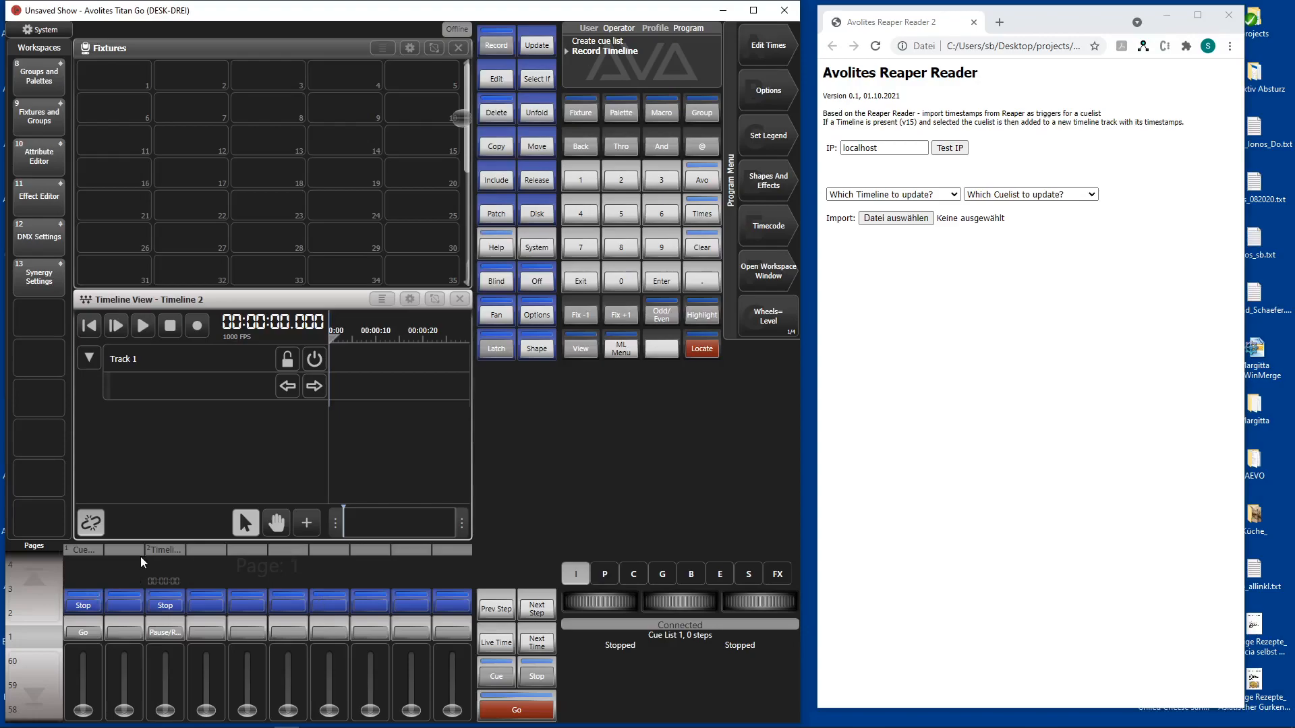
Step: Check the contents of Cue List 1 in its playback view, and return to the timeline view
click(85, 578)
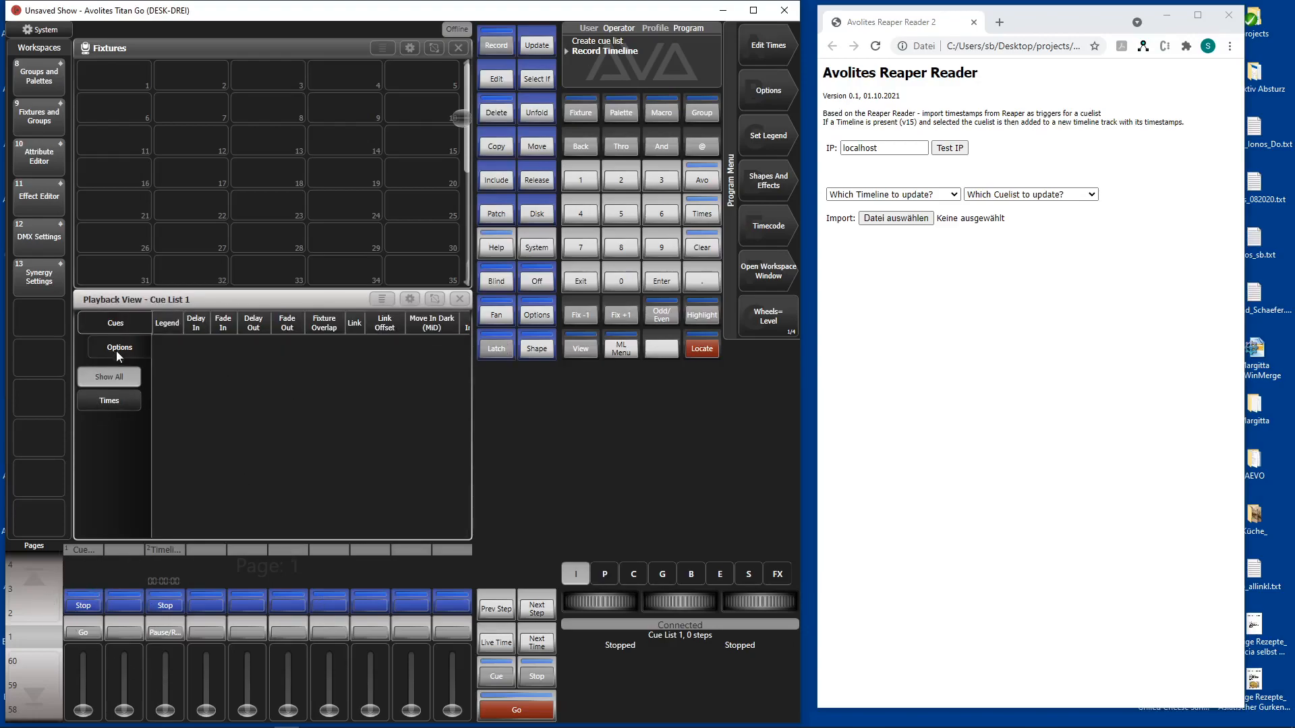
click(461, 301)
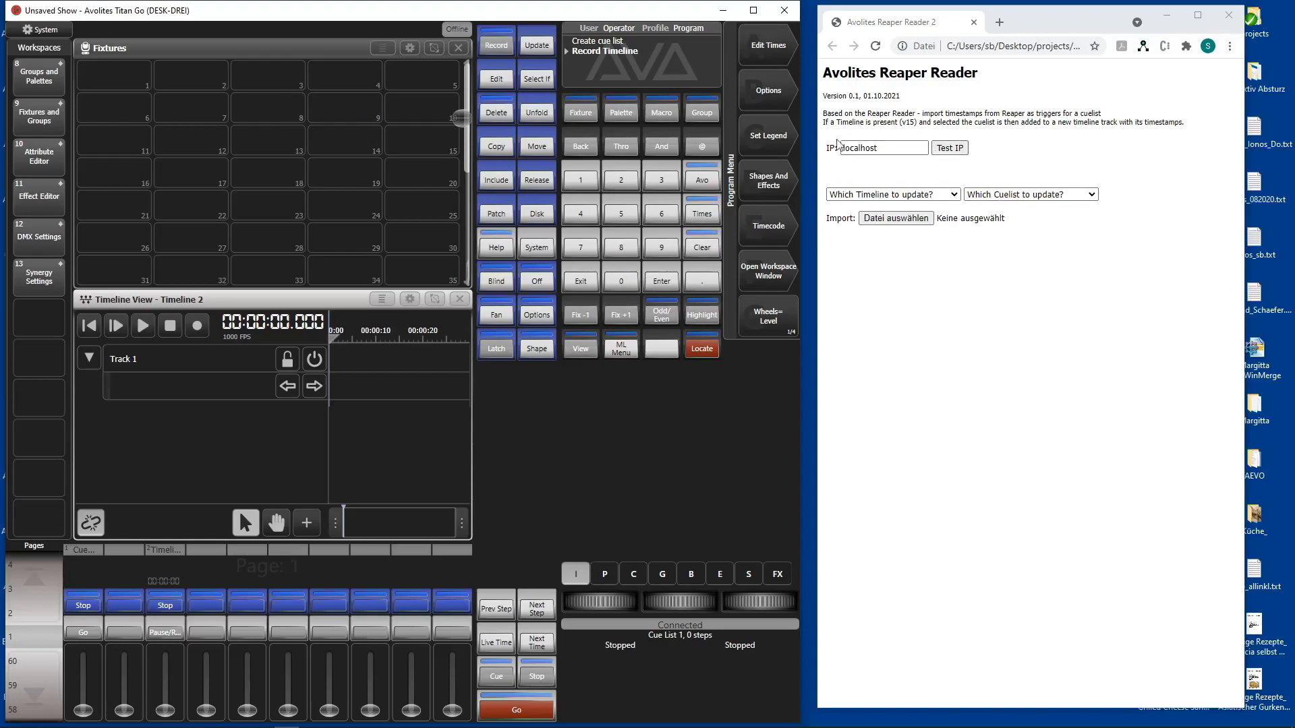
Step: Test the connection to localhost in the Reaper Reader and choose Timeline 2 as the timeline to update
click(958, 149)
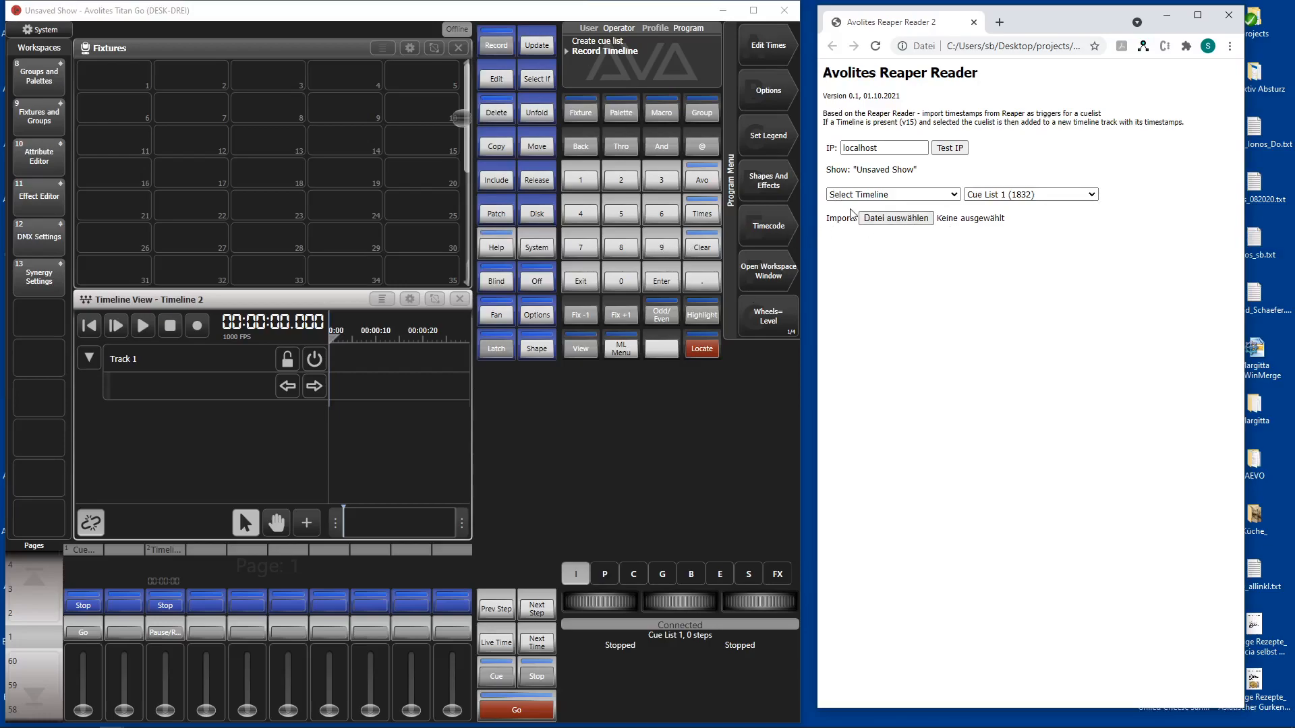
click(906, 196)
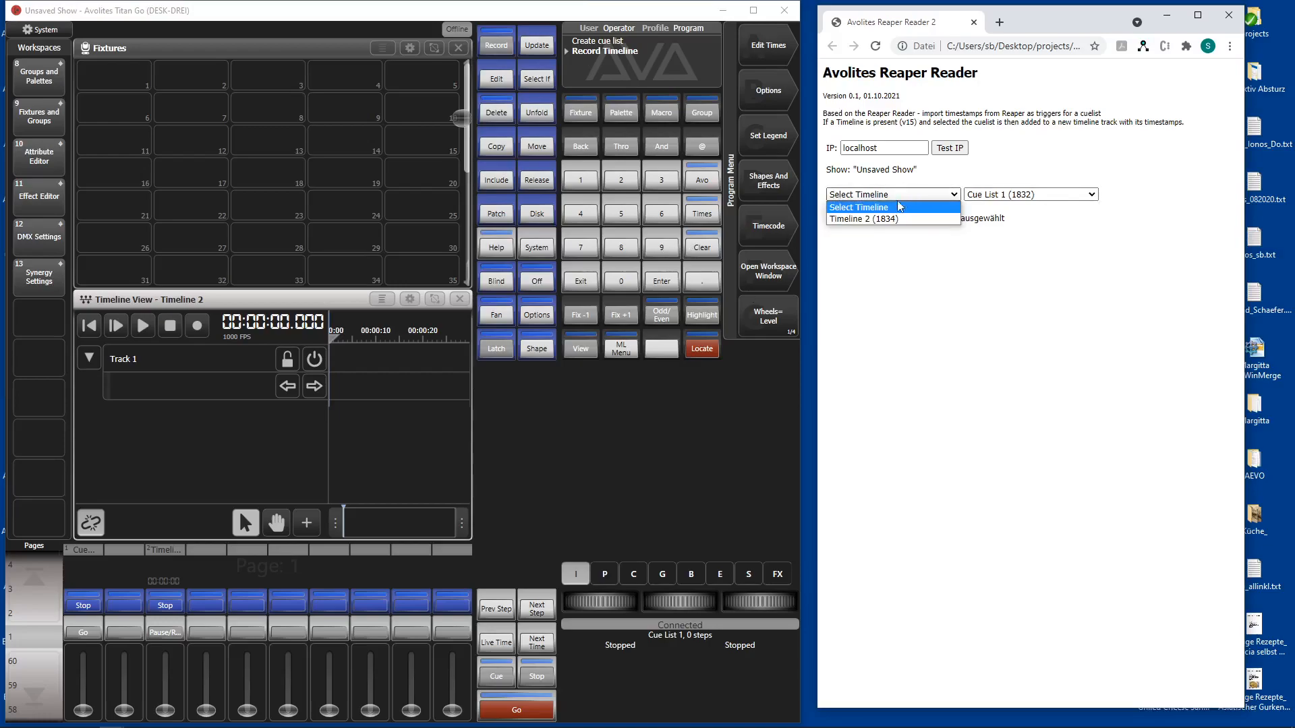
click(864, 220)
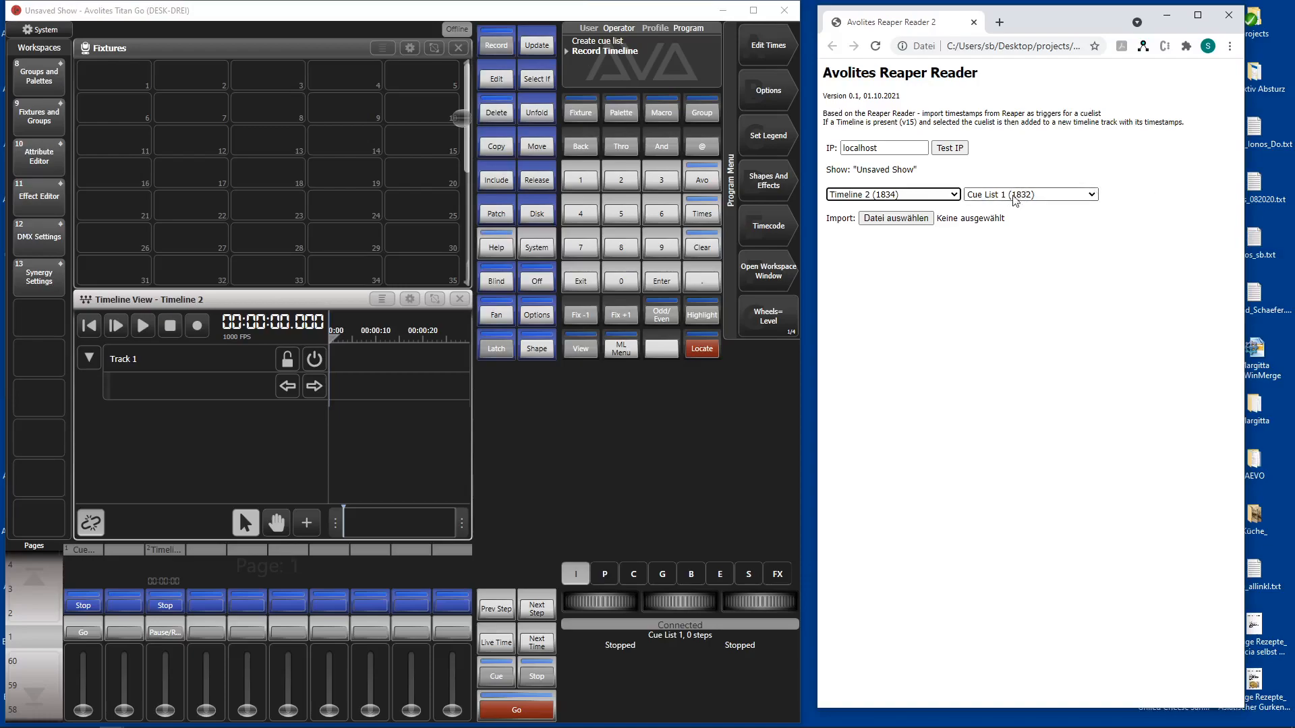
Step: Import _markers.csv and send its timestamps to Timeline 2 and Cue List 1
click(891, 224)
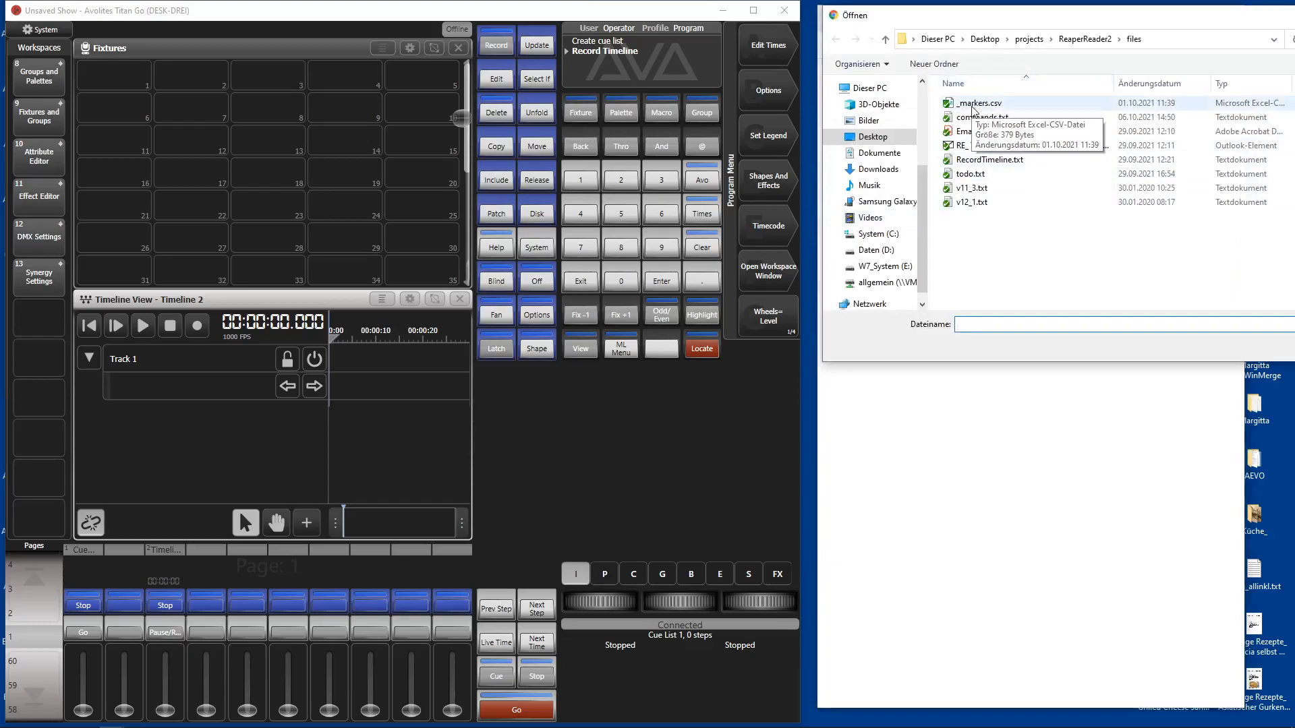
click(972, 108)
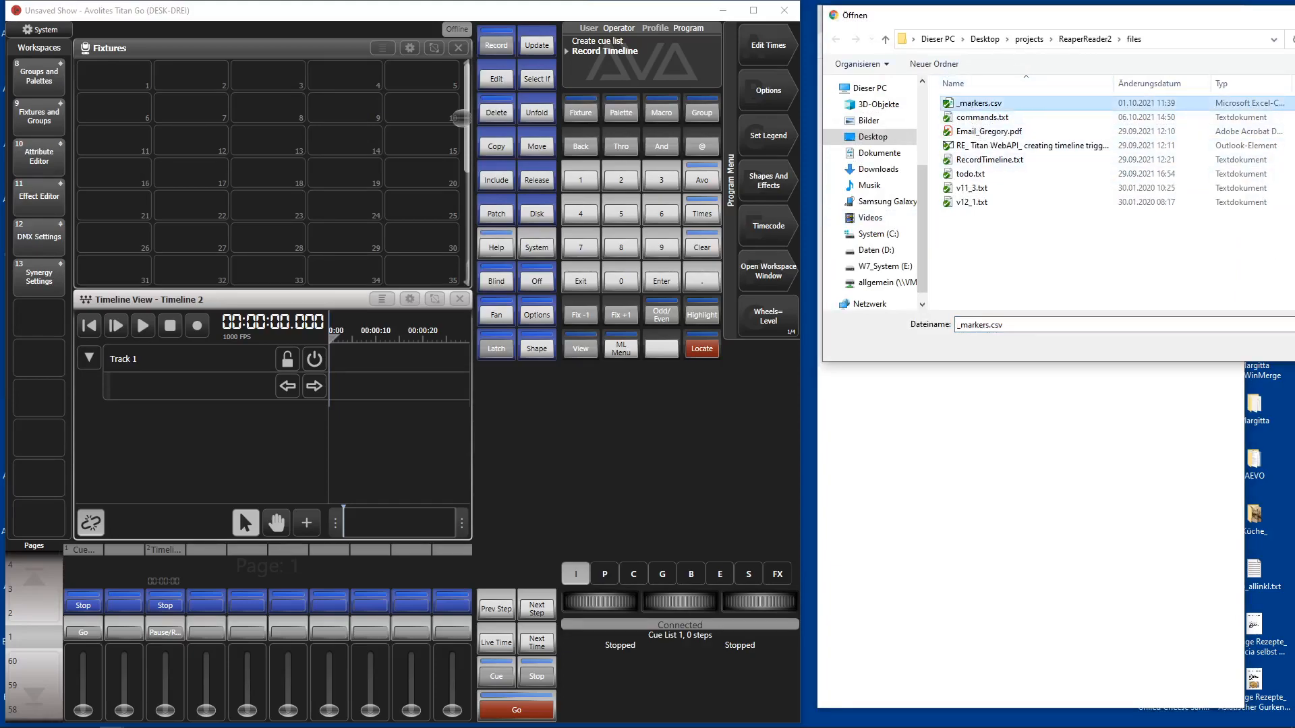
key(Return)
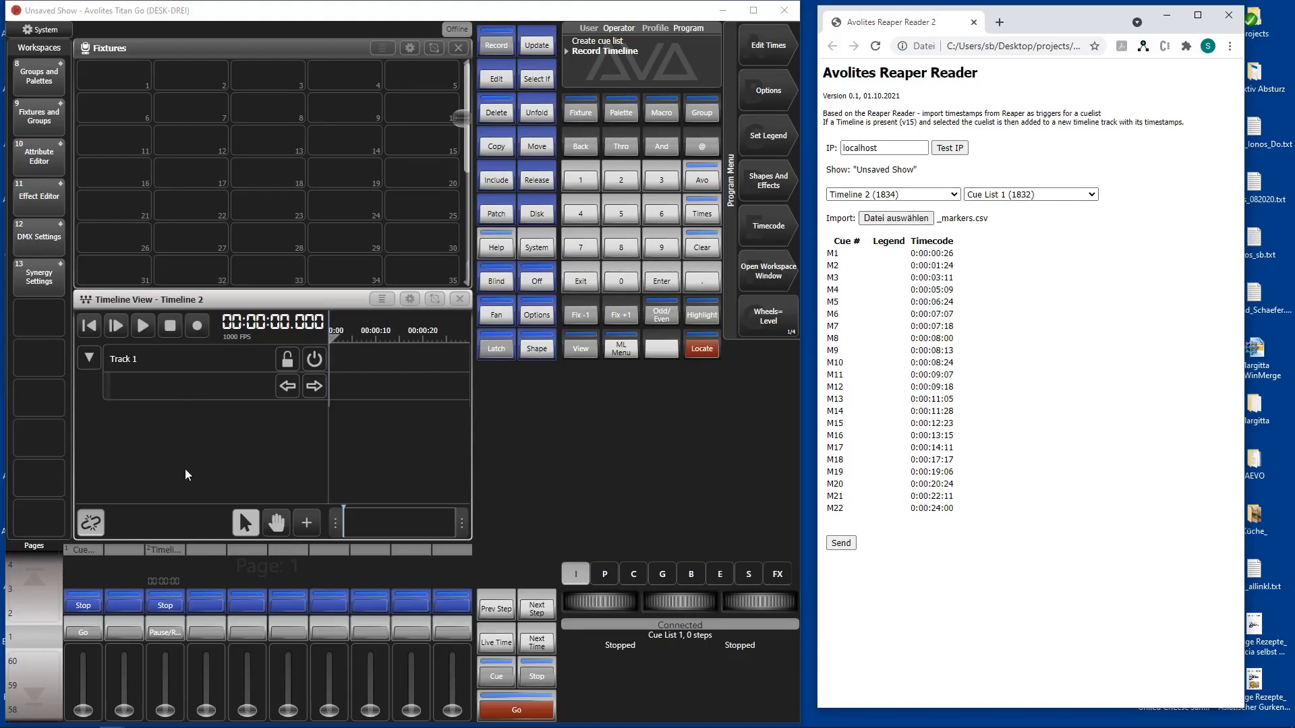
click(846, 547)
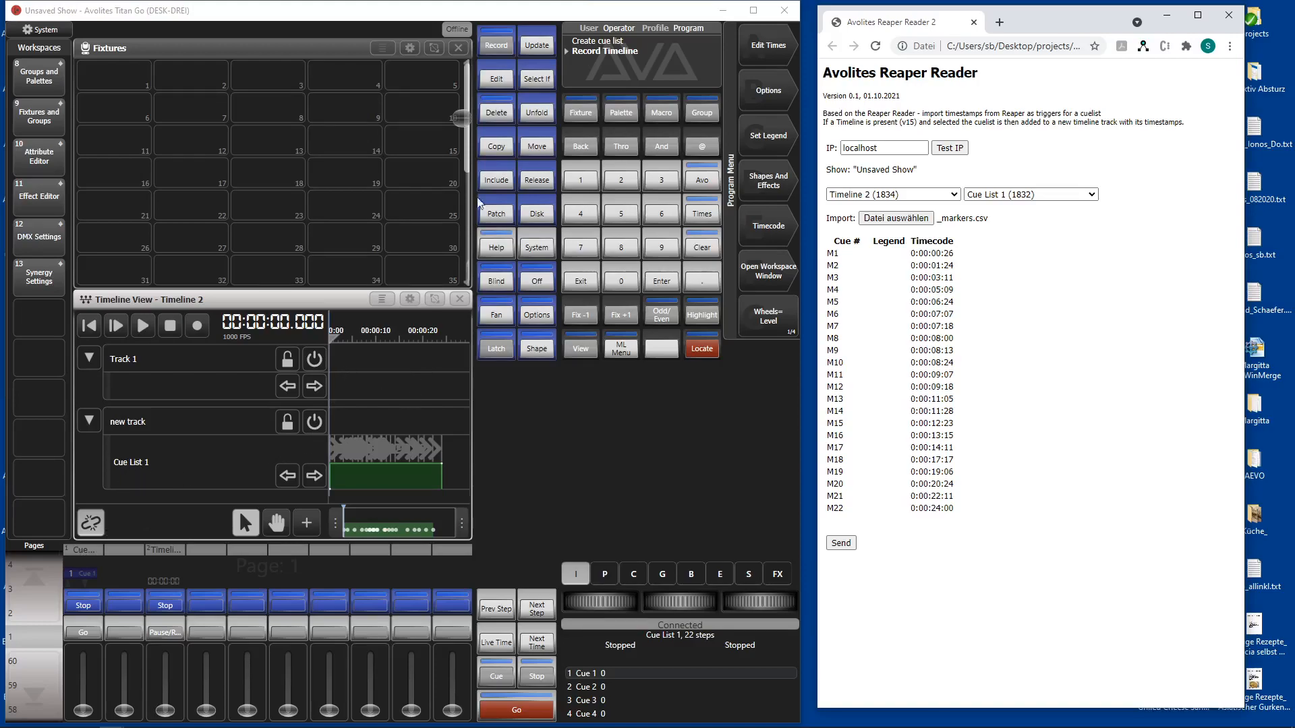
Step: Enlarge the Titan Go window to examine the cue triggers on the new timeline track, and restore its size
double_click(484, 11)
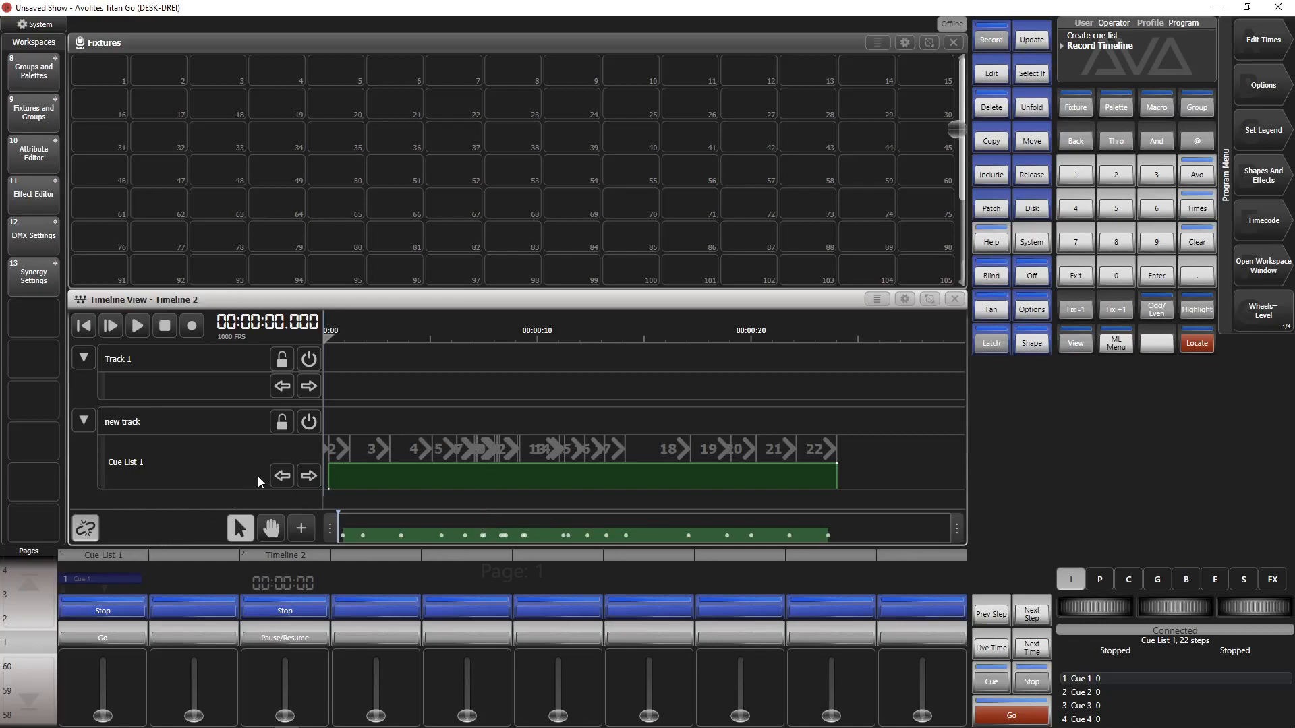
double_click(875, 6)
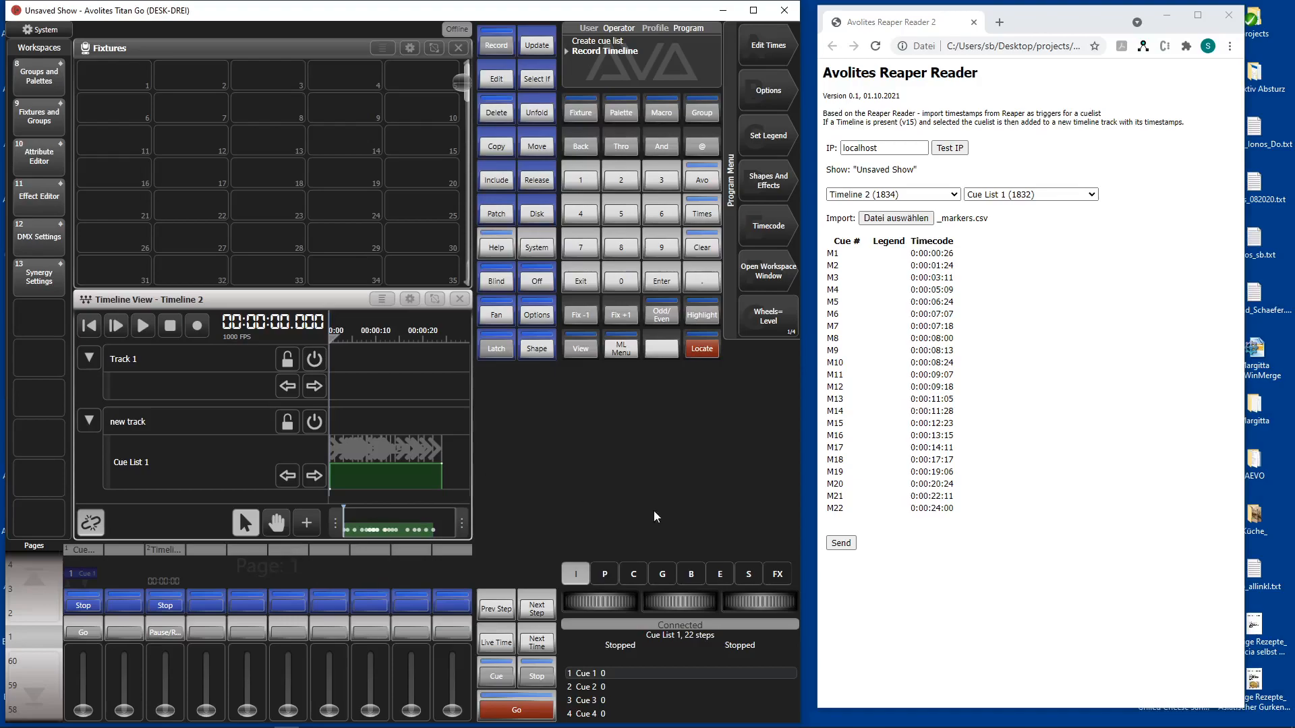
key(alt+Tab)
key(alt+Tab)
key(alt+Tab)
key(alt+Tab)
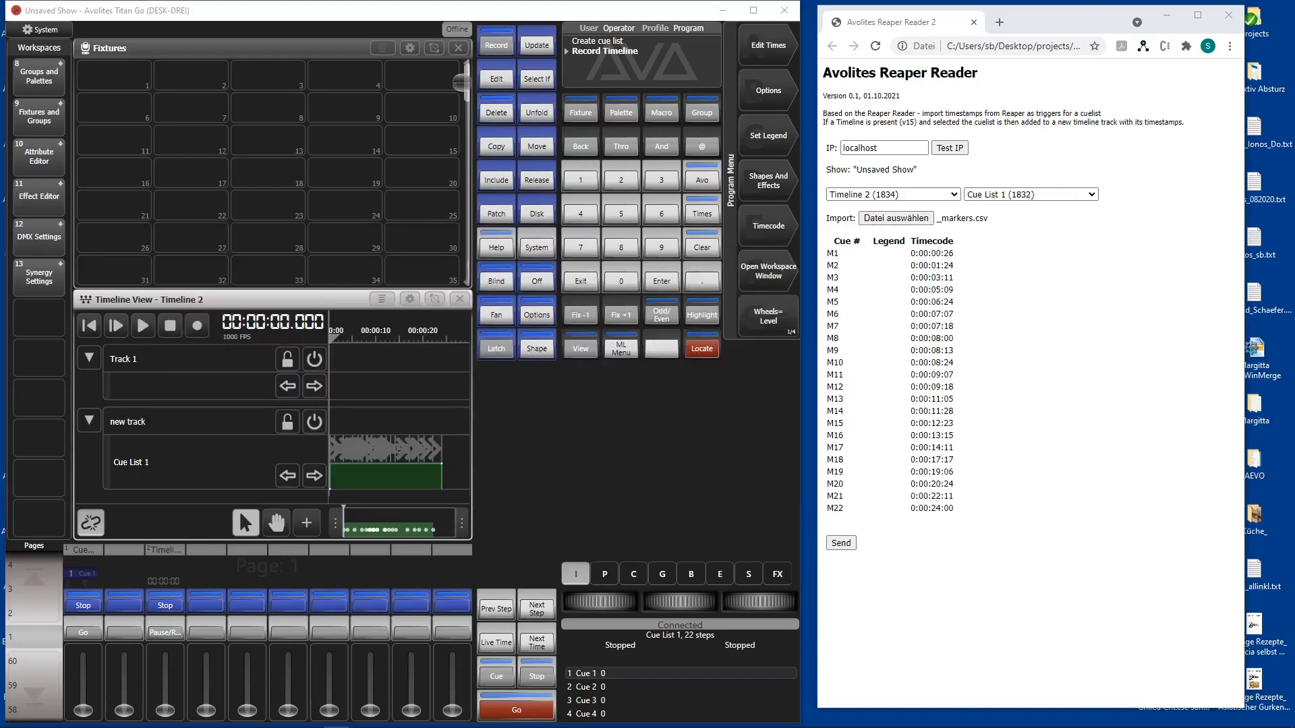